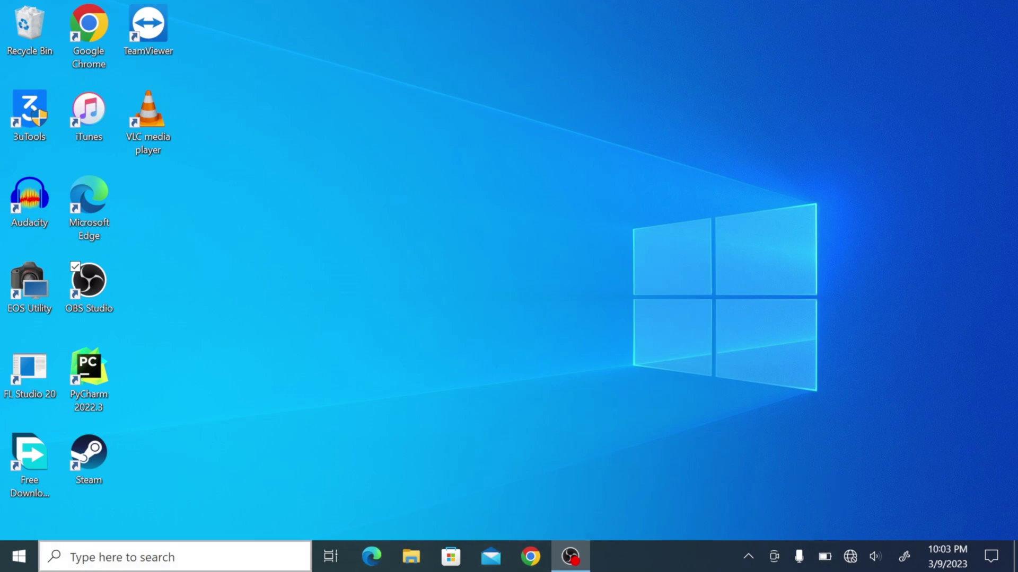
# Search for 'Control Panel' from the taskbar and open the best match.
pyautogui.click(122, 556)
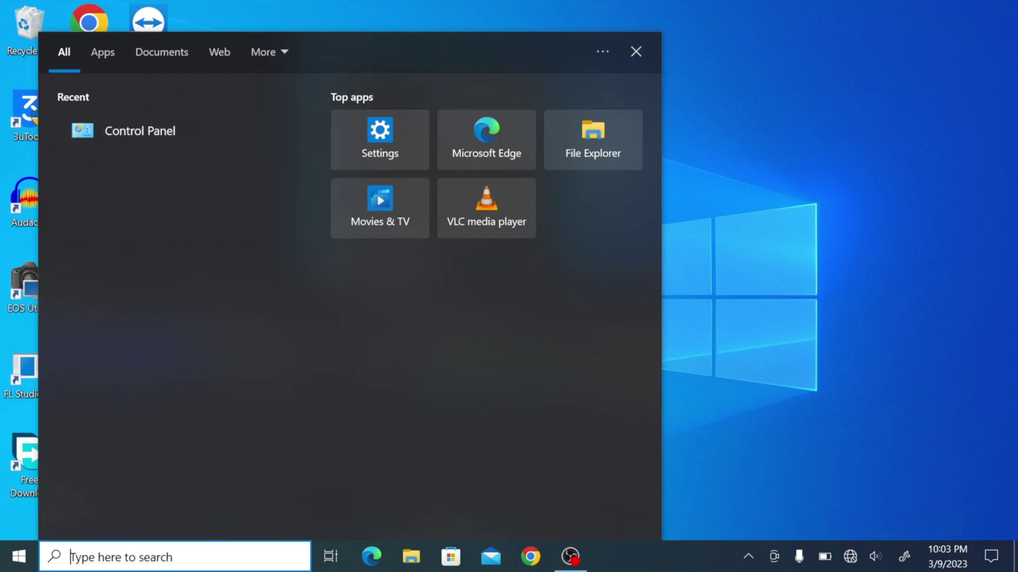
pyautogui.write('cl')
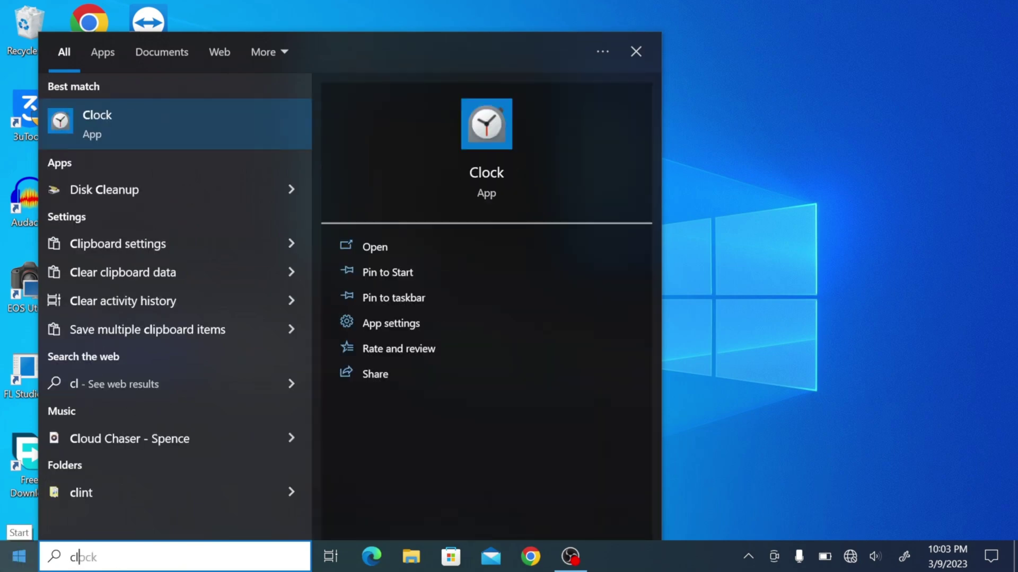
pyautogui.press('BackSpace')
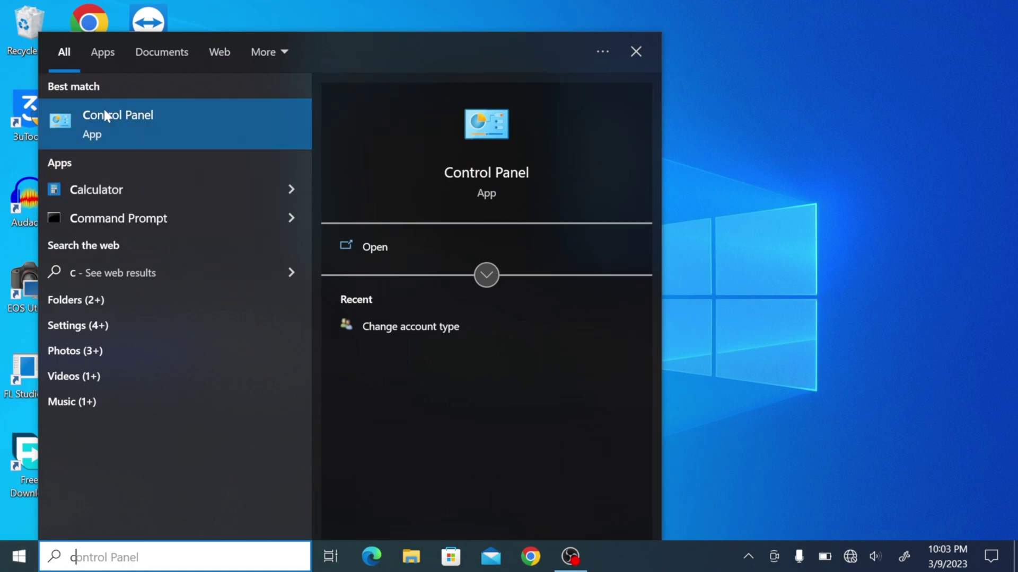
pyautogui.click(117, 119)
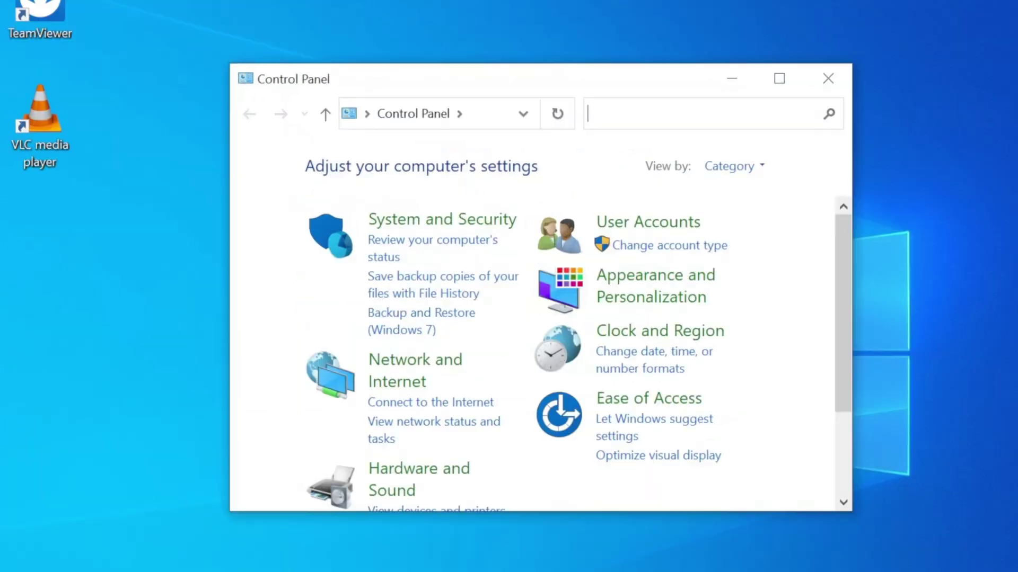
# Go to Change account type, listing Tech Guy and Techtips, then start adding a user.
pyautogui.click(633, 249)
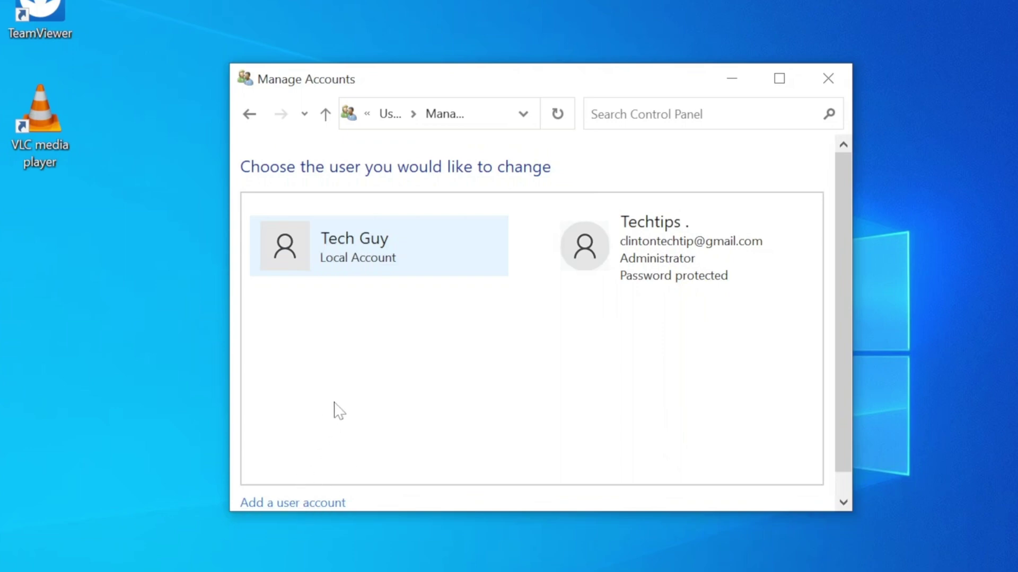
pyautogui.moveTo(842, 415); pyautogui.dragTo(849, 445)
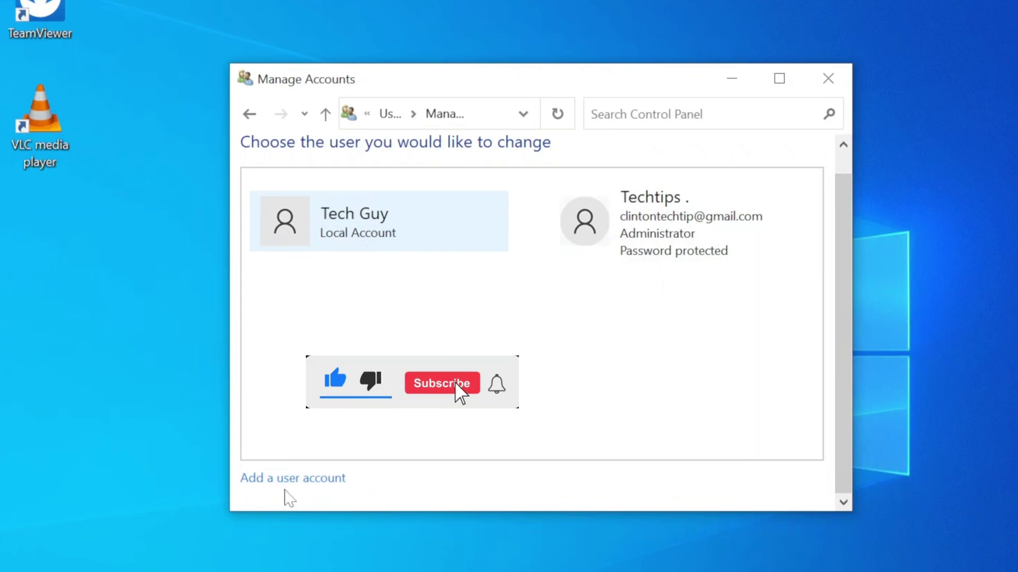
pyautogui.click(308, 484)
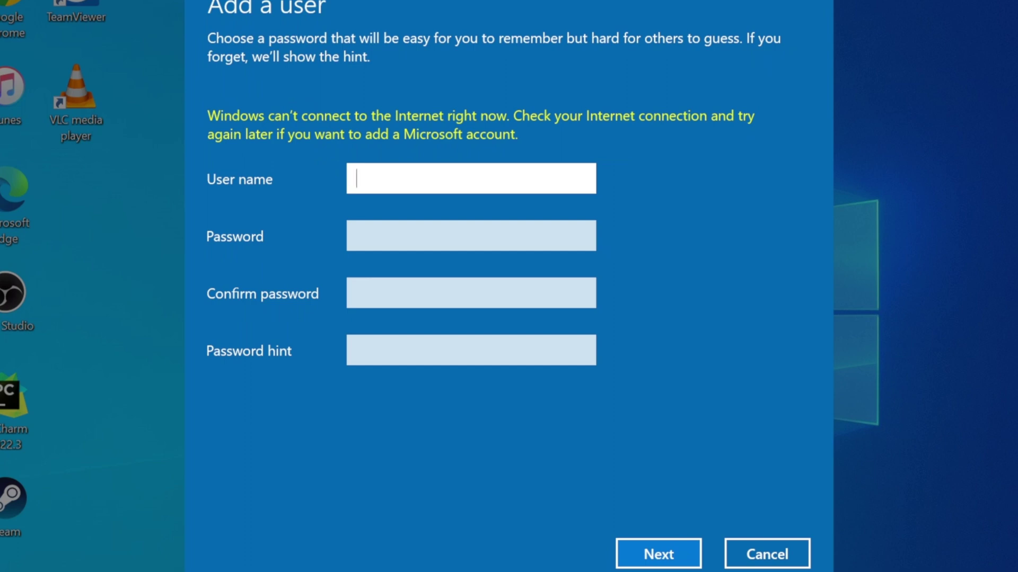
pyautogui.write('Su')
pyautogui.write('per')
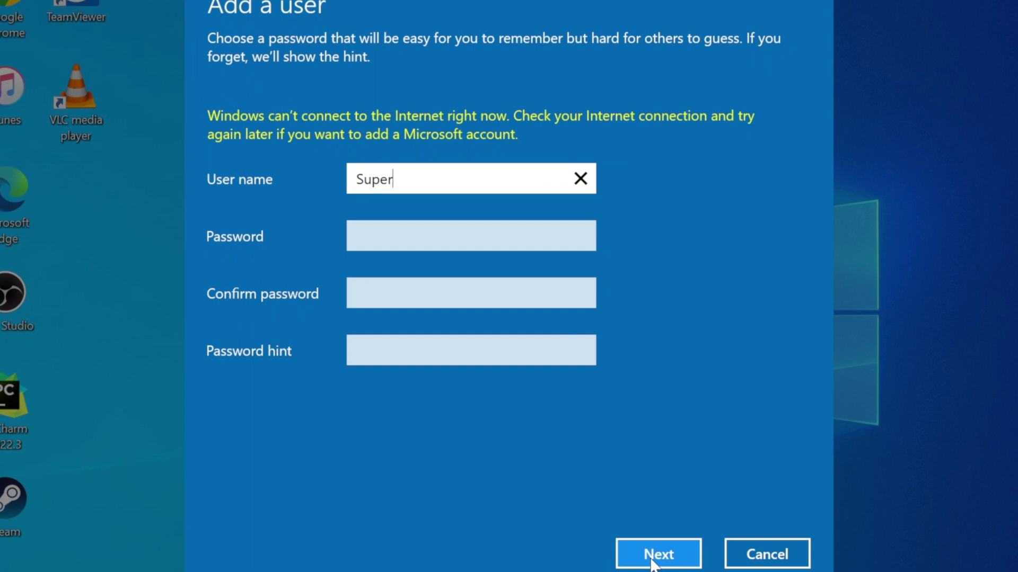
# Submit the new user 'Super' with empty password fields.
pyautogui.click(658, 554)
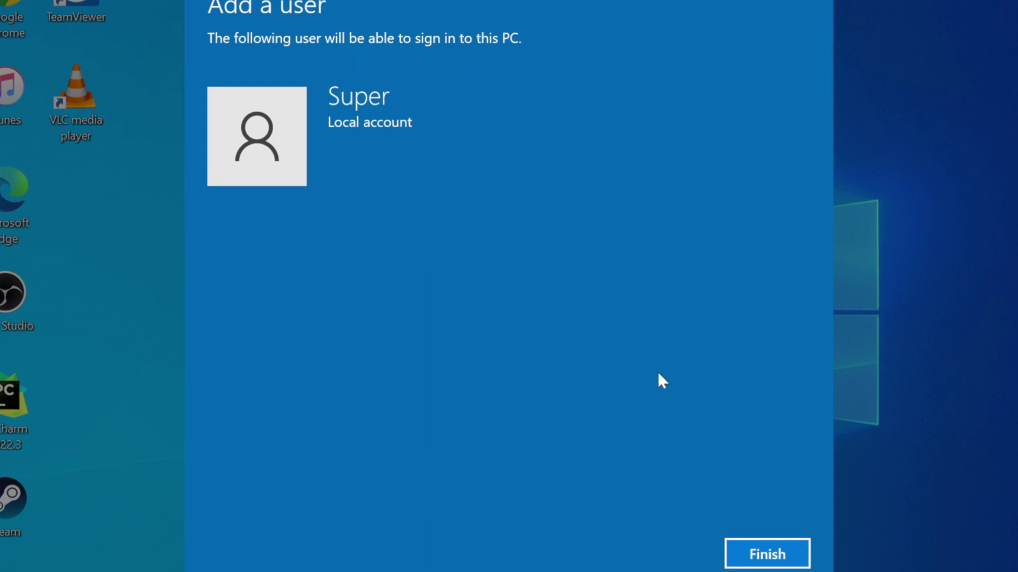
# Finish creating the Super account and open Super's Change an Account page.
pyautogui.click(766, 554)
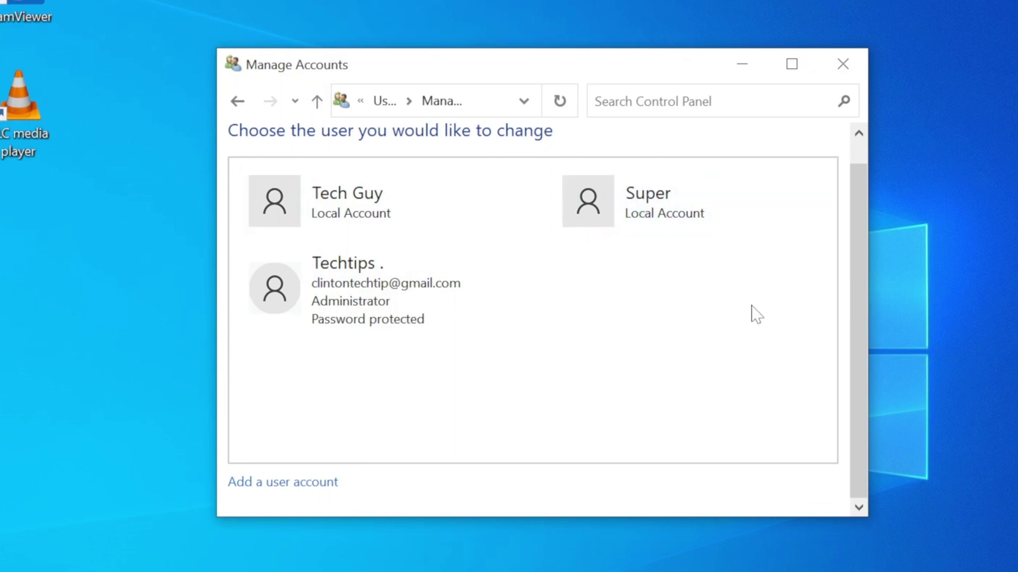
pyautogui.click(641, 205)
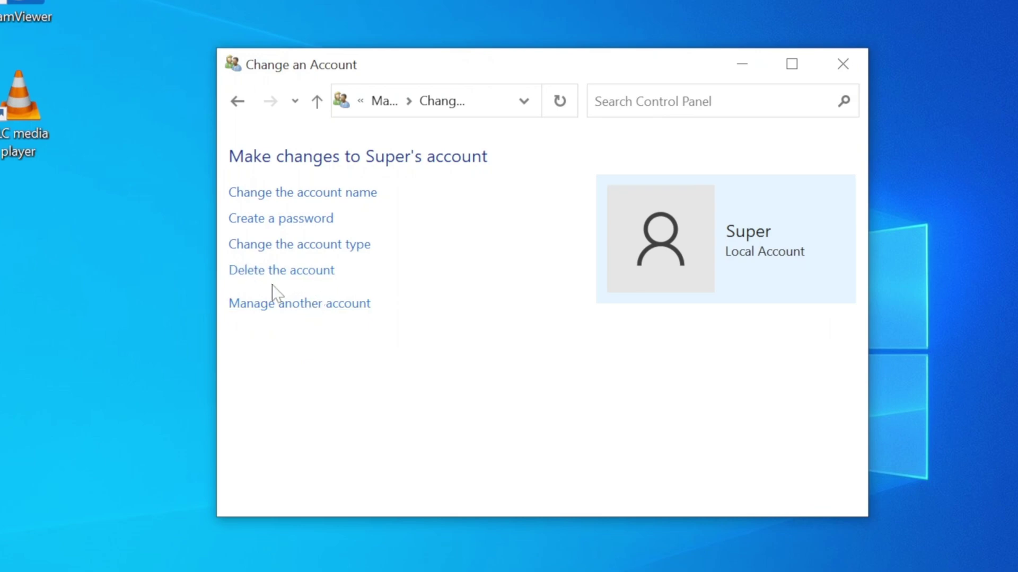
# Delete the Super account along with its files.
pyautogui.click(298, 274)
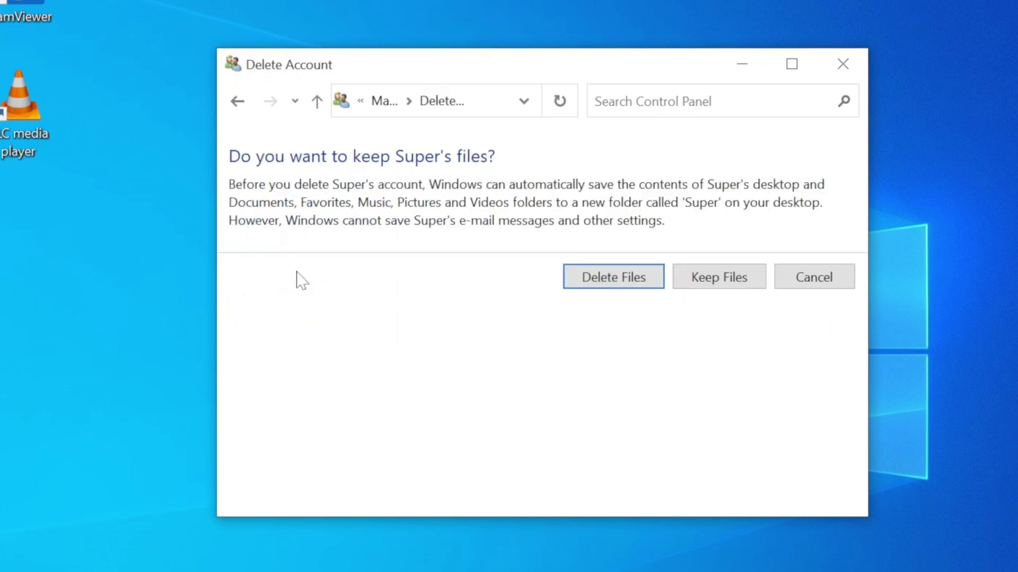
pyautogui.click(599, 283)
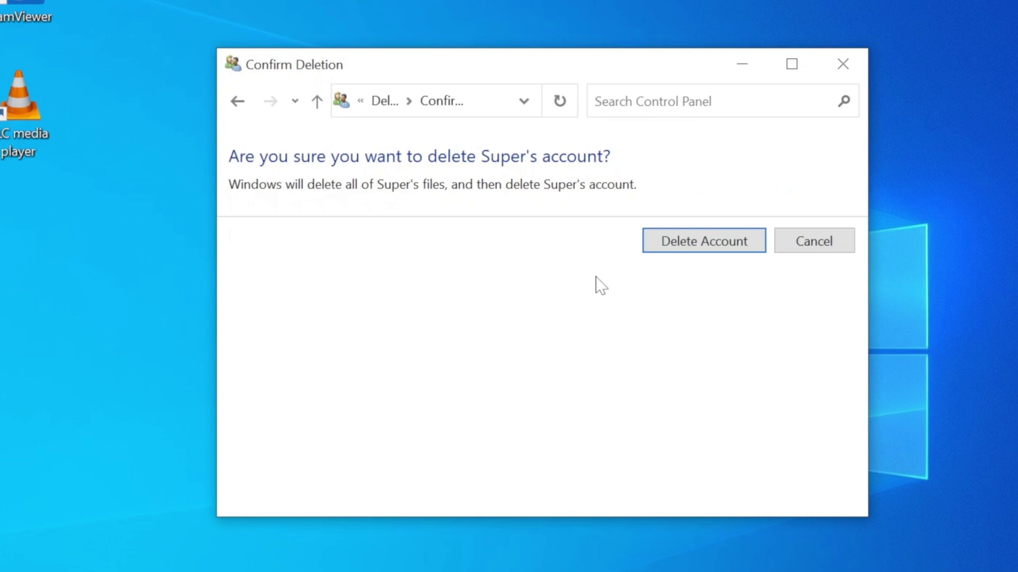
pyautogui.click(692, 248)
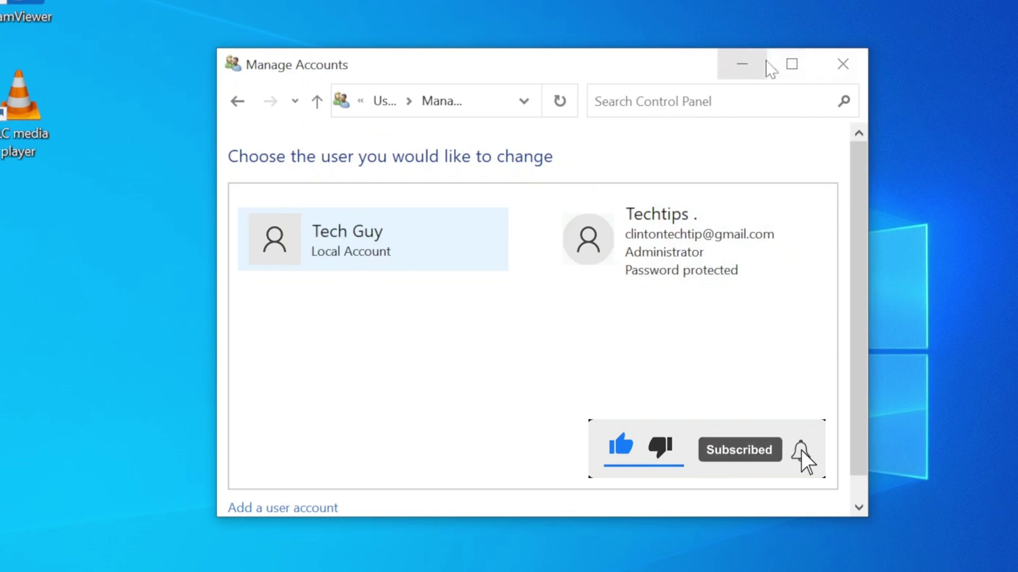
# Minimise the Manage Accounts window to show the bare desktop.
pyautogui.click(743, 65)
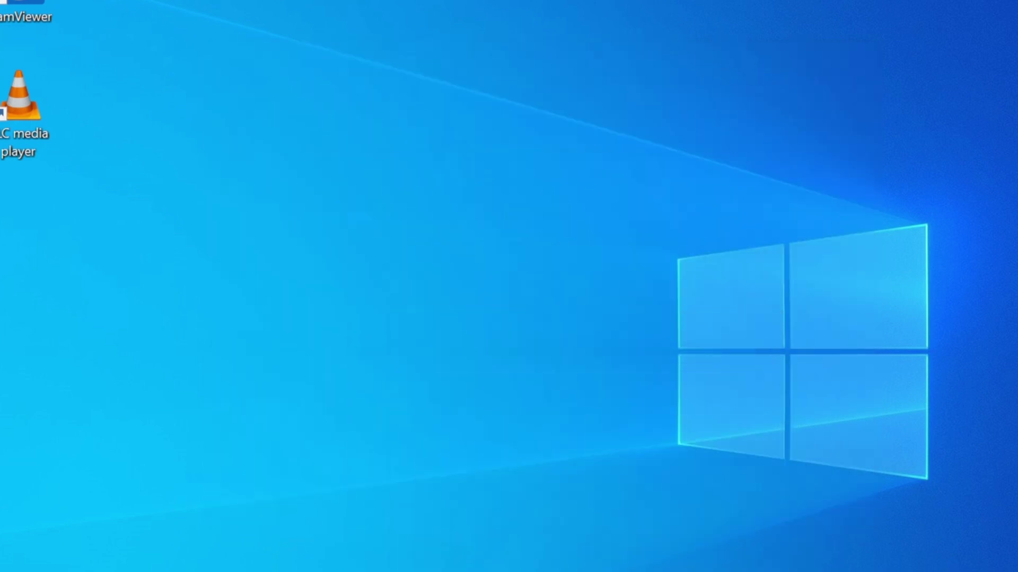